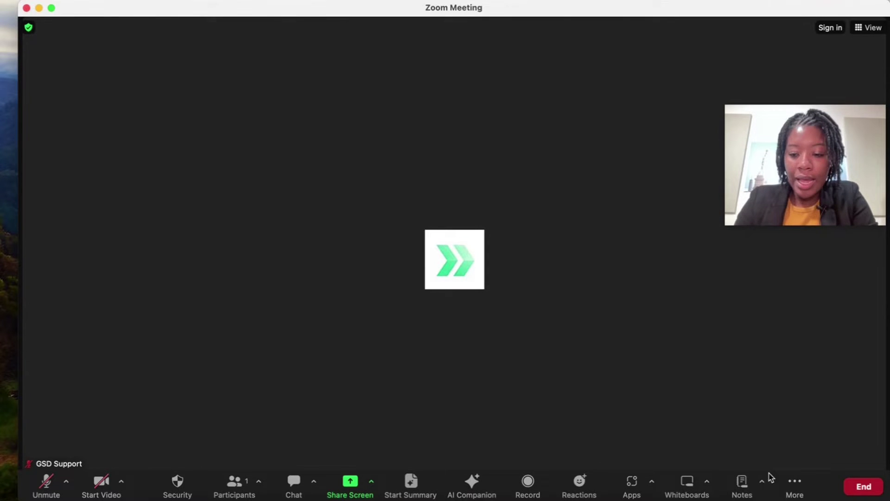
- Set the Zoom meeting to go live on Facebook and authorize the Zoom livestream app's access to the Facebook account
click(794, 487)
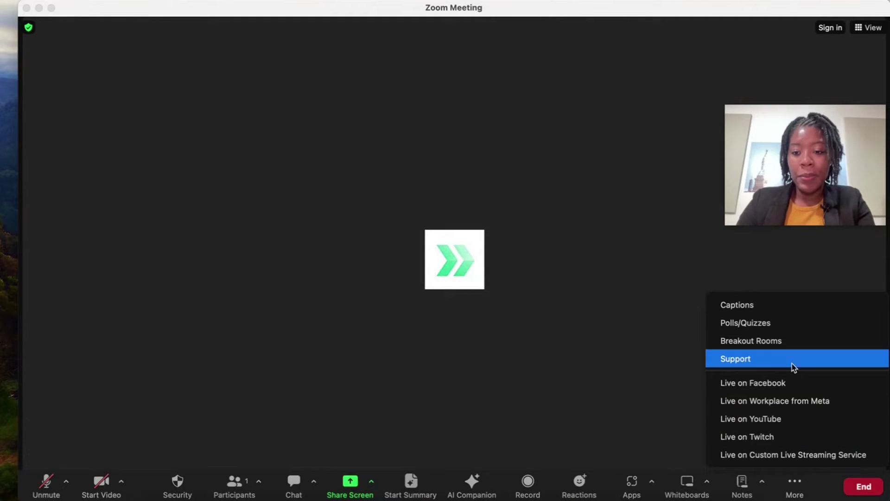
click(768, 384)
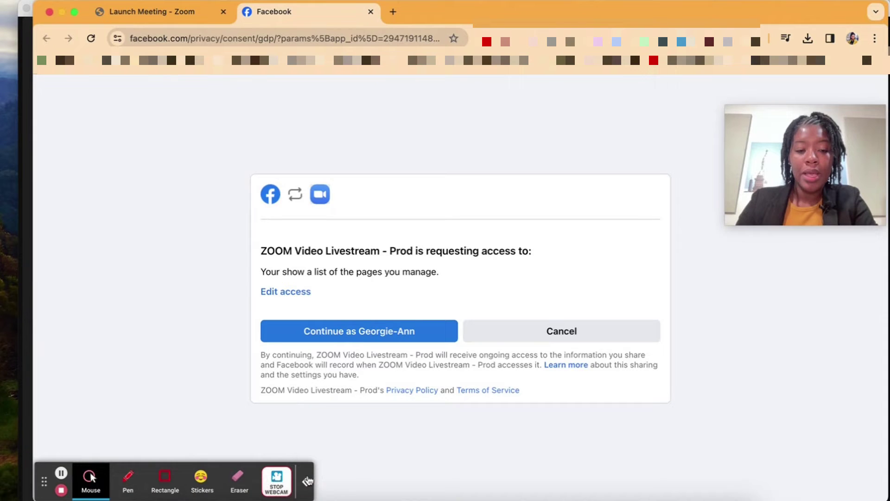
click(305, 481)
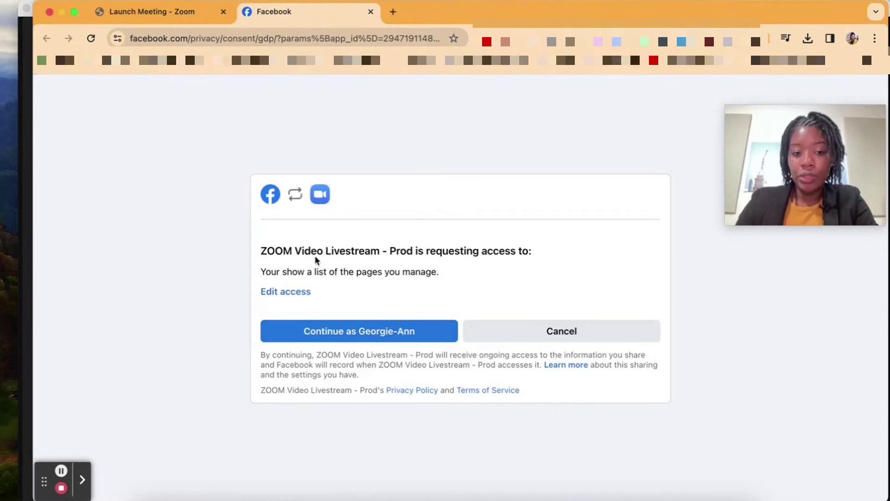
click(361, 331)
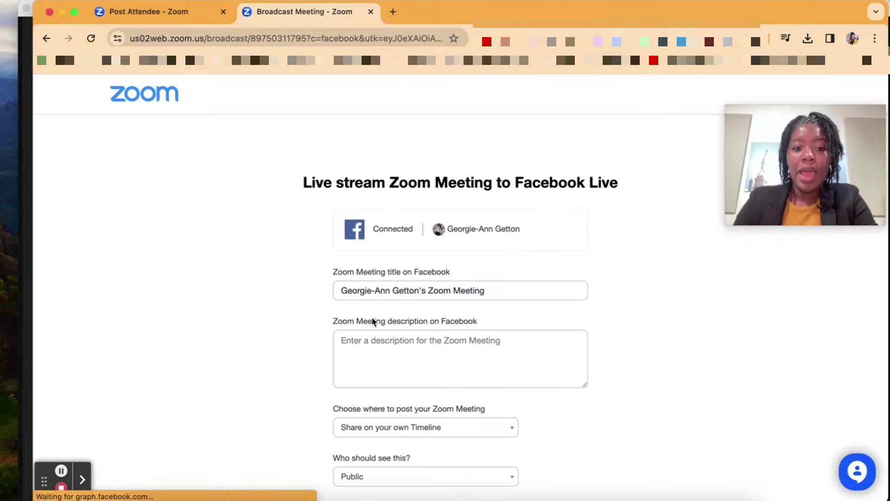
- Add "Test" at the beginning of the Zoom meeting title on Facebook
scroll(447, 332, down, 1)
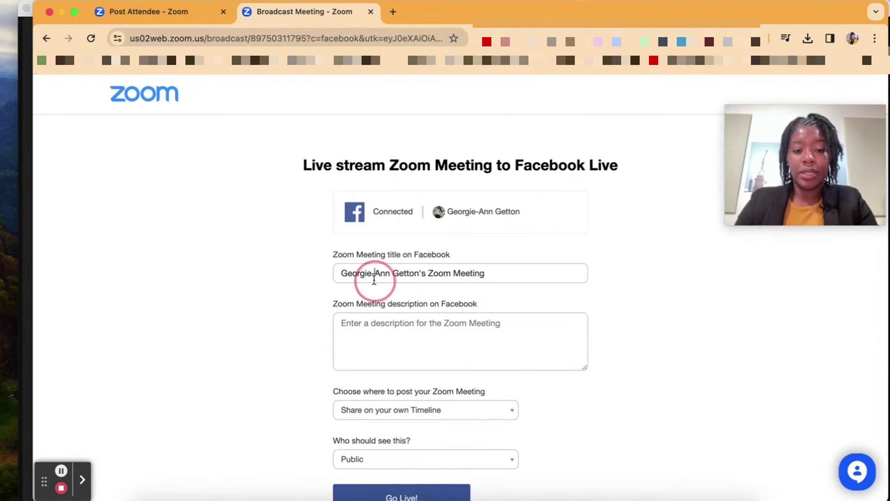
click(374, 277)
drag(429, 273, 539, 293)
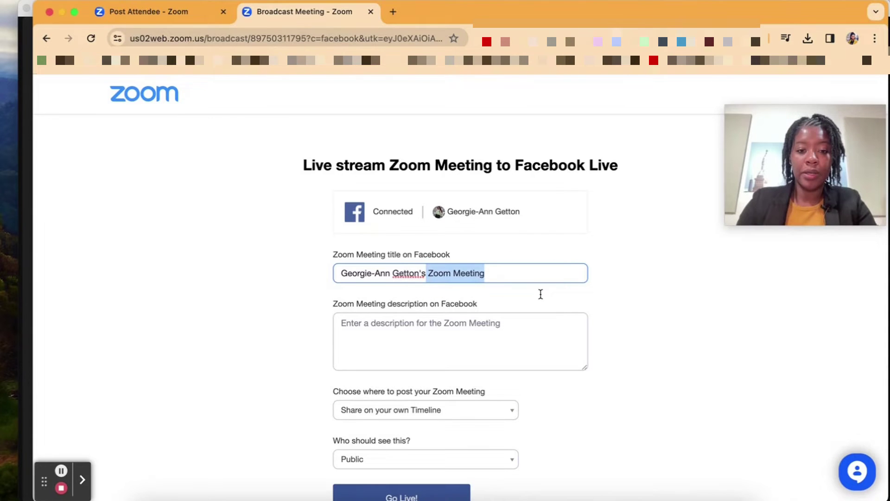
click(341, 273)
text(Test)
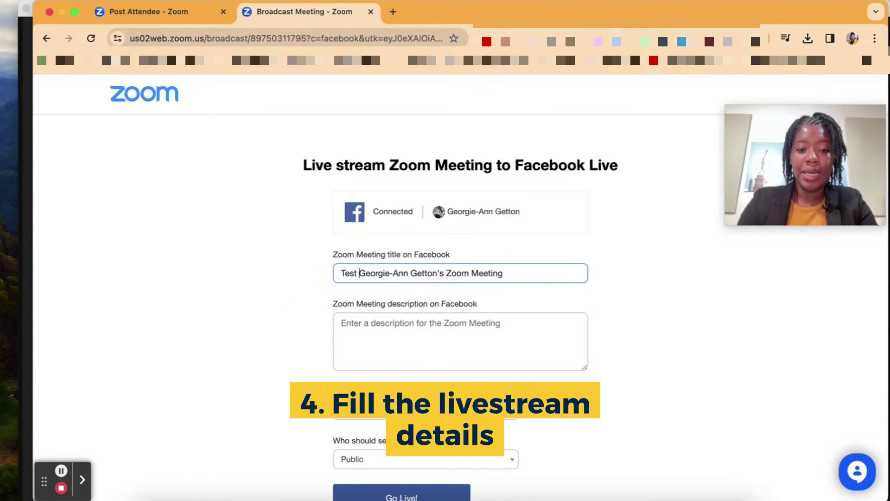
- Choose "Share on your own Timeline" as the place to post the Zoom meeting
scroll(409, 330, down, 3)
click(420, 355)
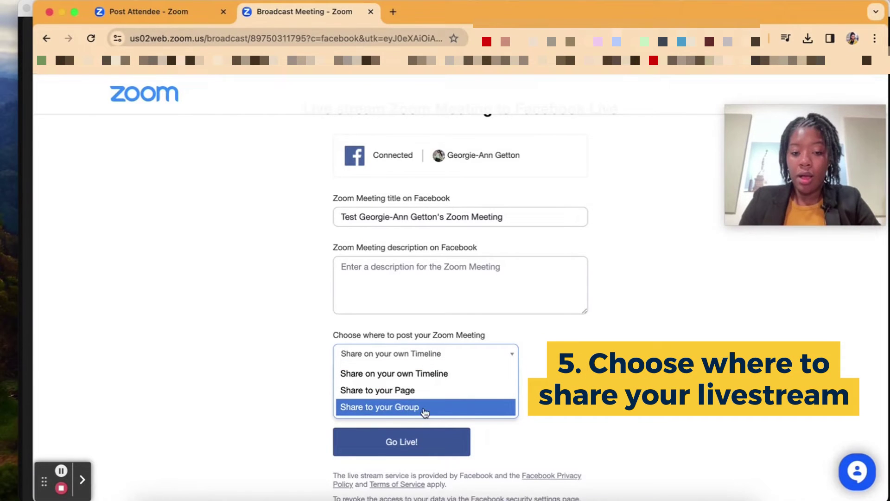
key(Up)
click(466, 373)
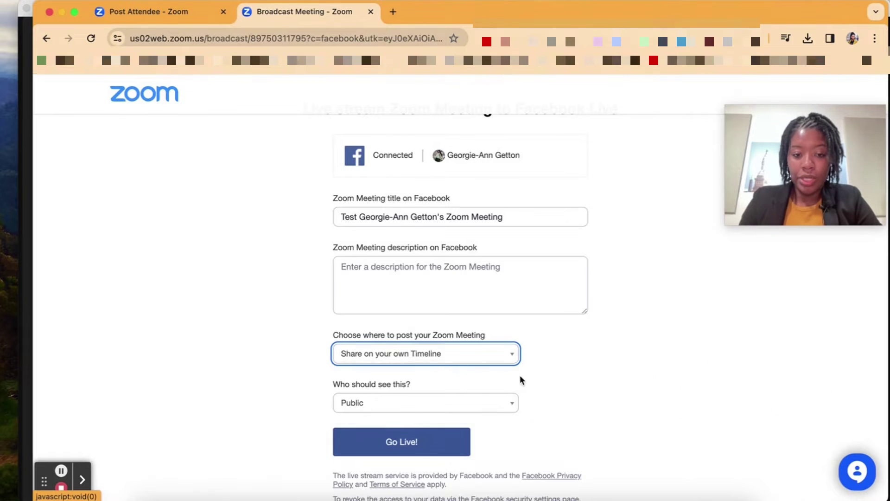
- Start the Facebook livestream with Public visibility and acknowledge the livestreaming consent notice
scroll(487, 383, down, 5)
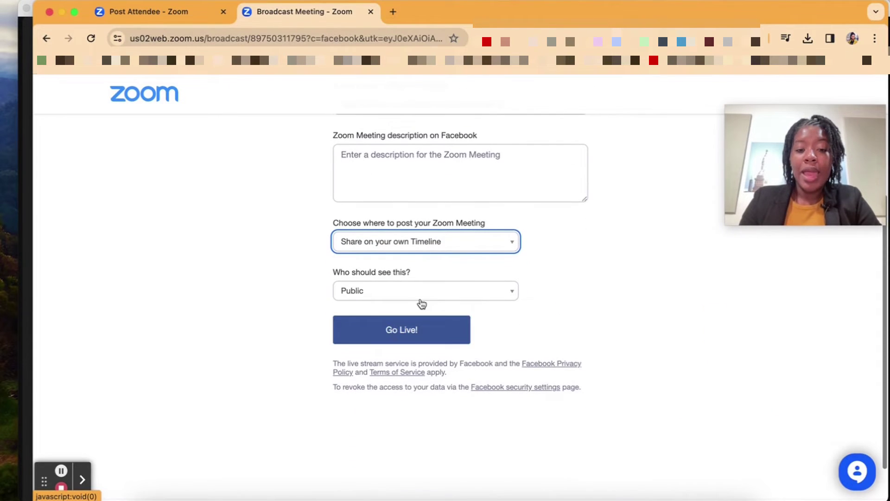
click(430, 290)
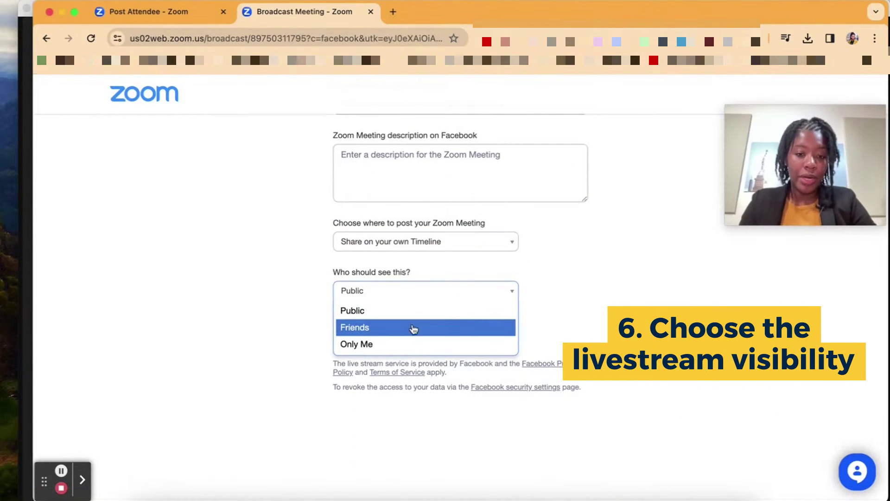
click(553, 308)
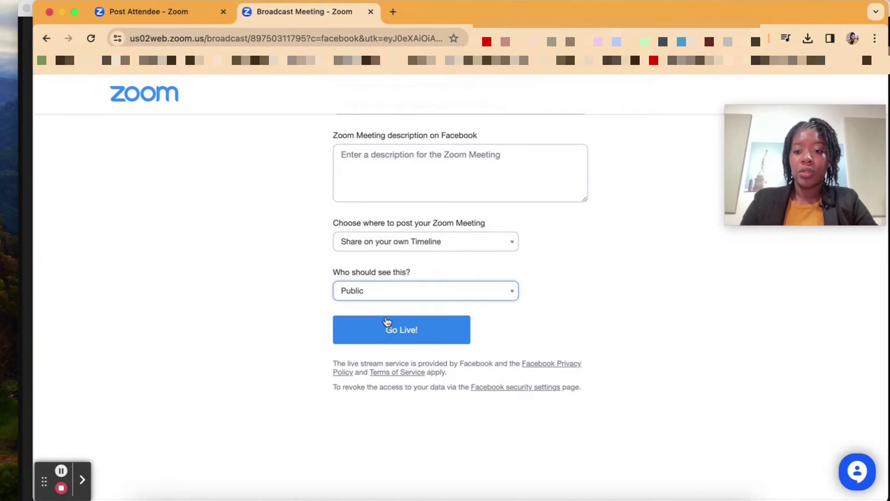
click(410, 333)
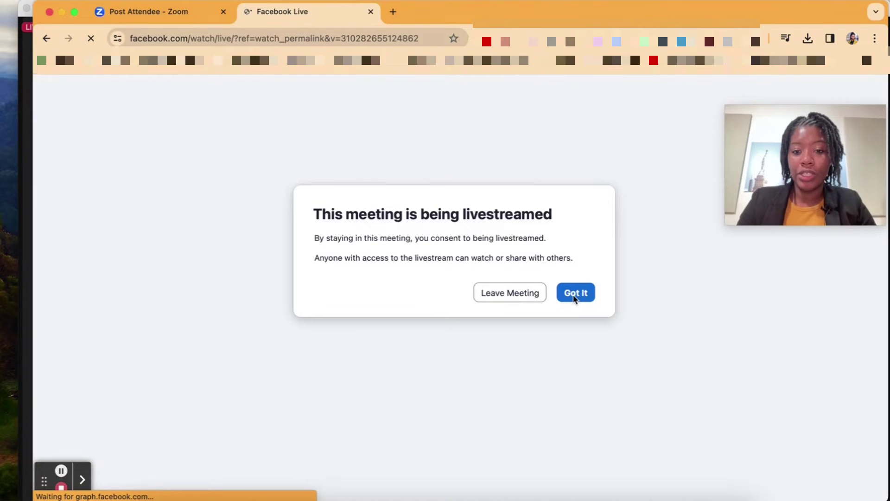
click(577, 295)
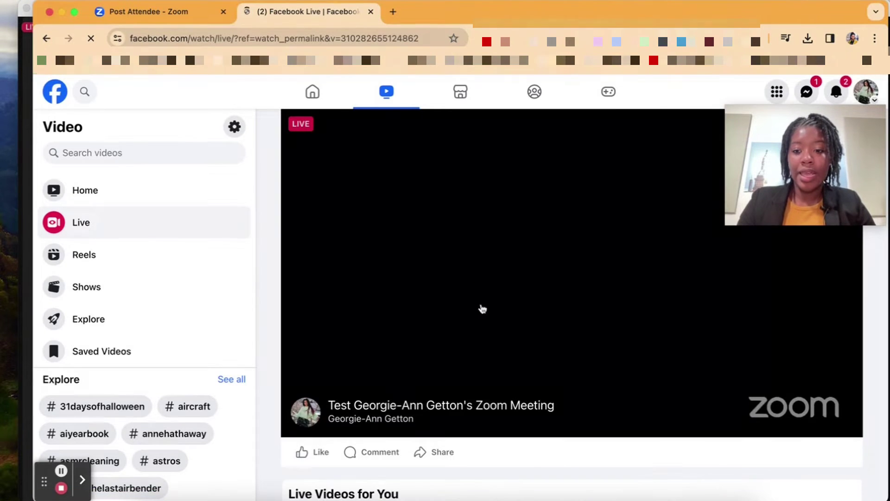
- Switch back to the Zoom meeting and turn on the camera and microphone
drag(857, 135, 174, 72)
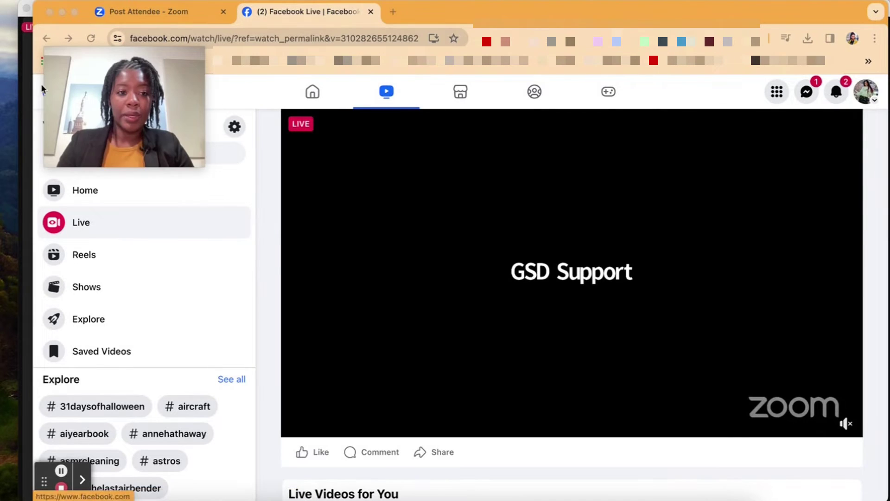
click(29, 145)
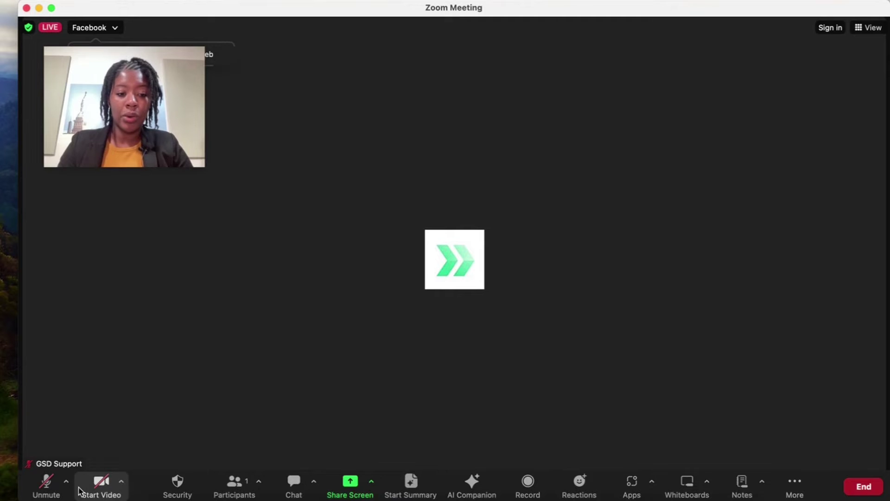
click(102, 482)
click(46, 482)
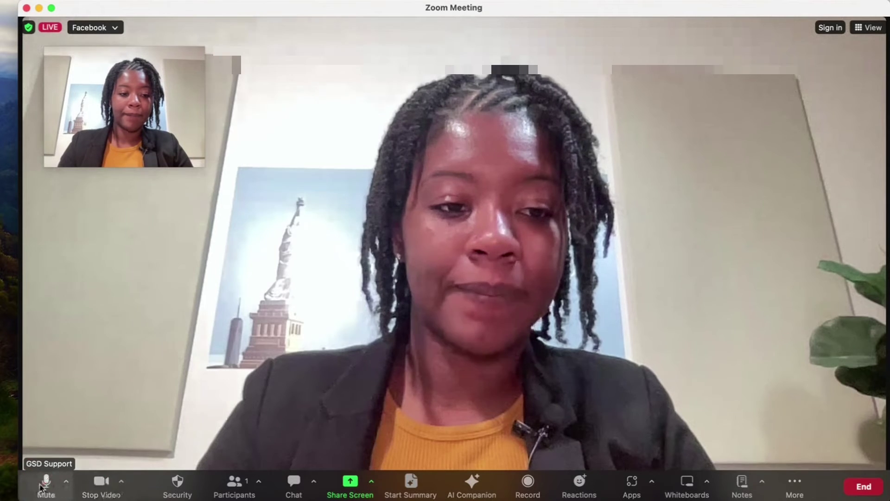
- Check the live broadcast on the Facebook page in the browser and return to the Zoom meeting window
key(super+Tab)
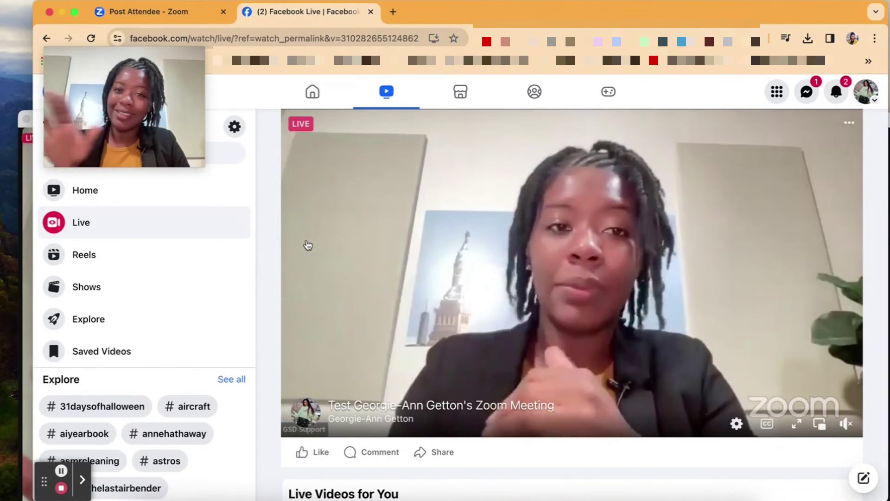
click(28, 266)
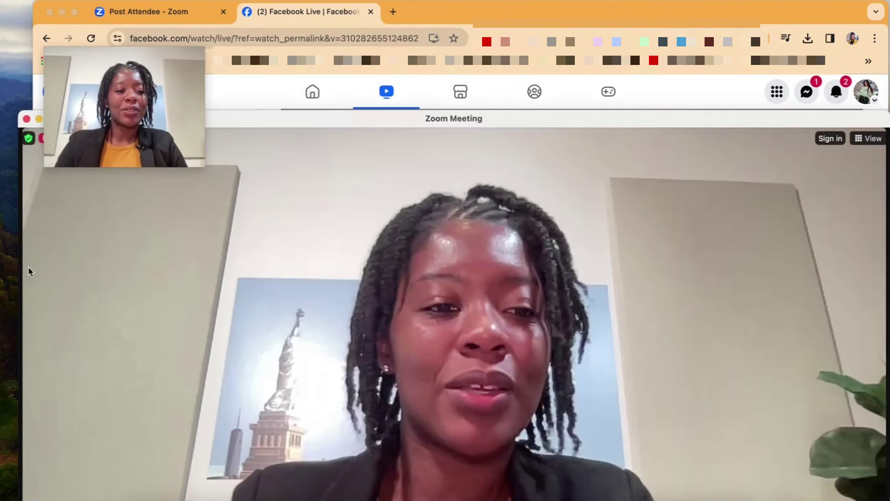
double_click(335, 117)
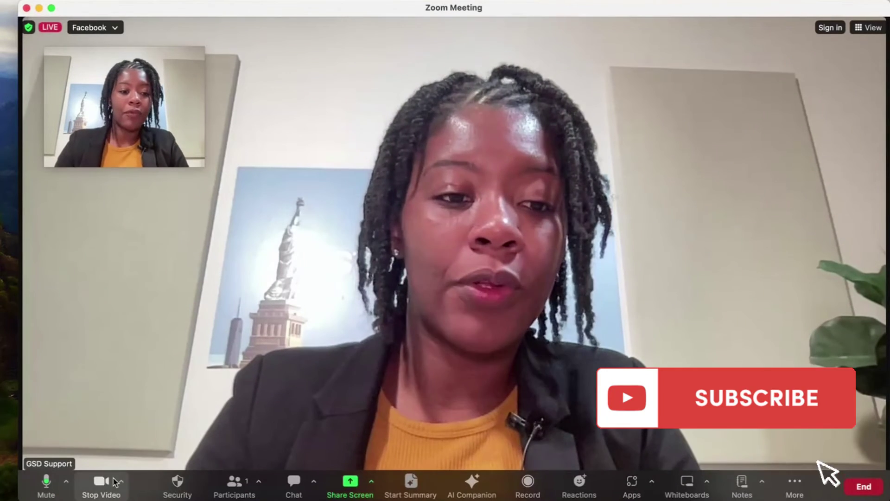
- Turn off the microphone and camera in the Zoom meeting and stop the live stream
click(45, 482)
click(101, 482)
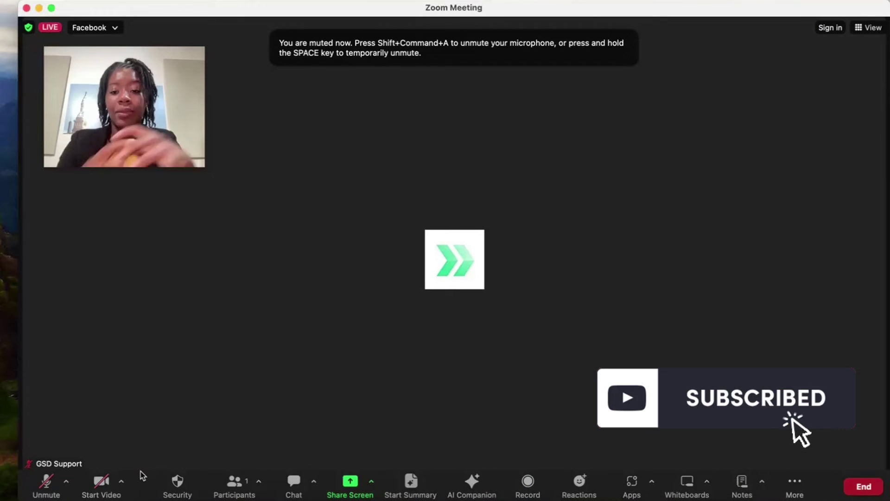
click(795, 486)
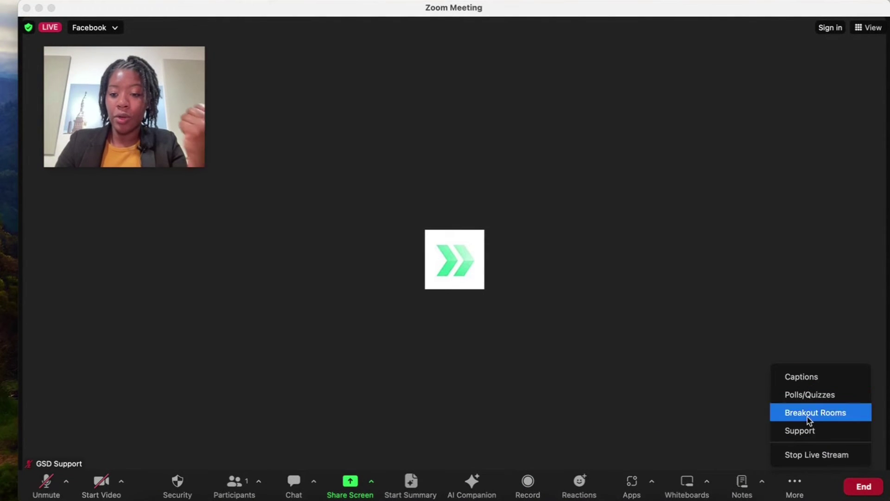
click(805, 459)
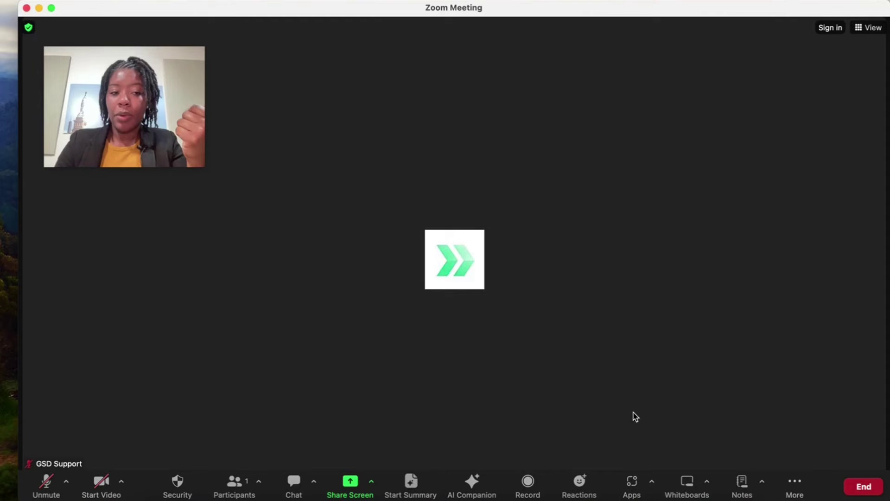
- Show the live streaming services available for the meeting
click(795, 486)
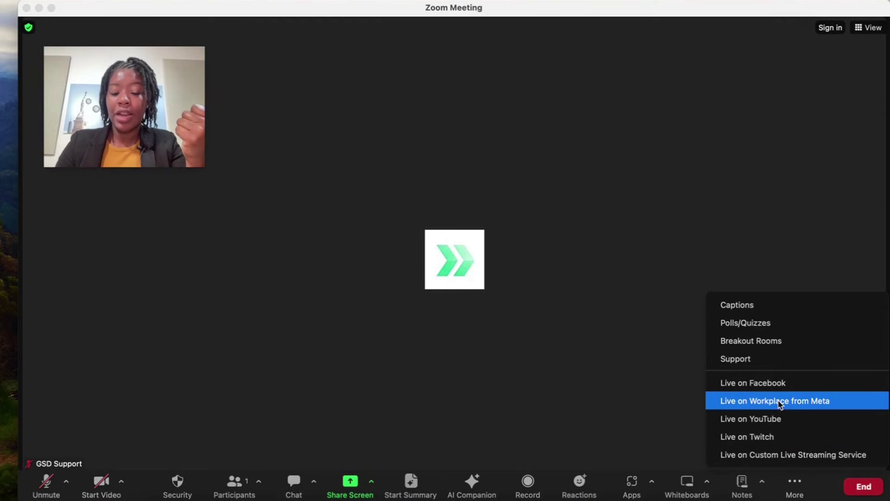